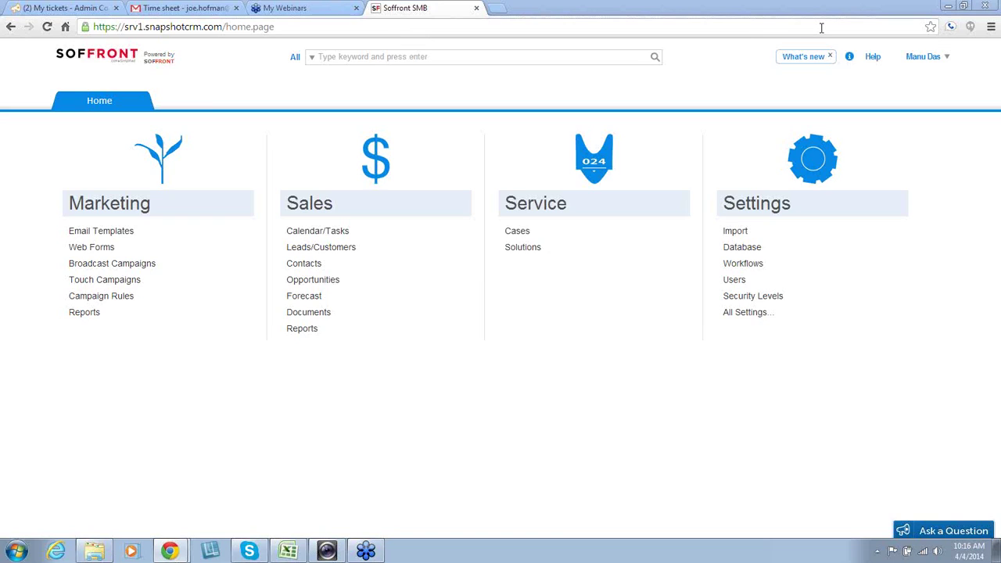
Open the Leads/Customers workflow from the Workflows list in Settings
click(739, 266)
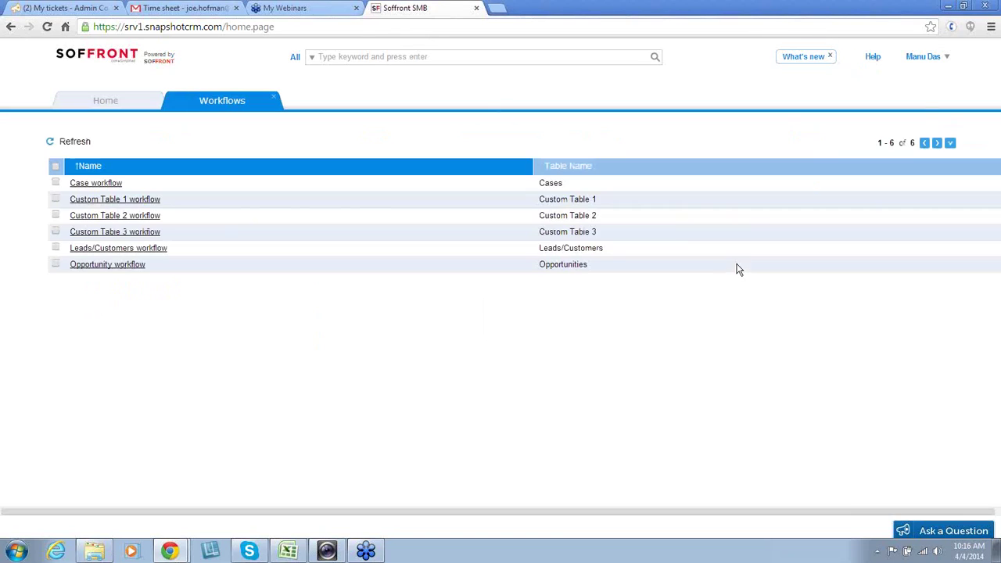
click(87, 251)
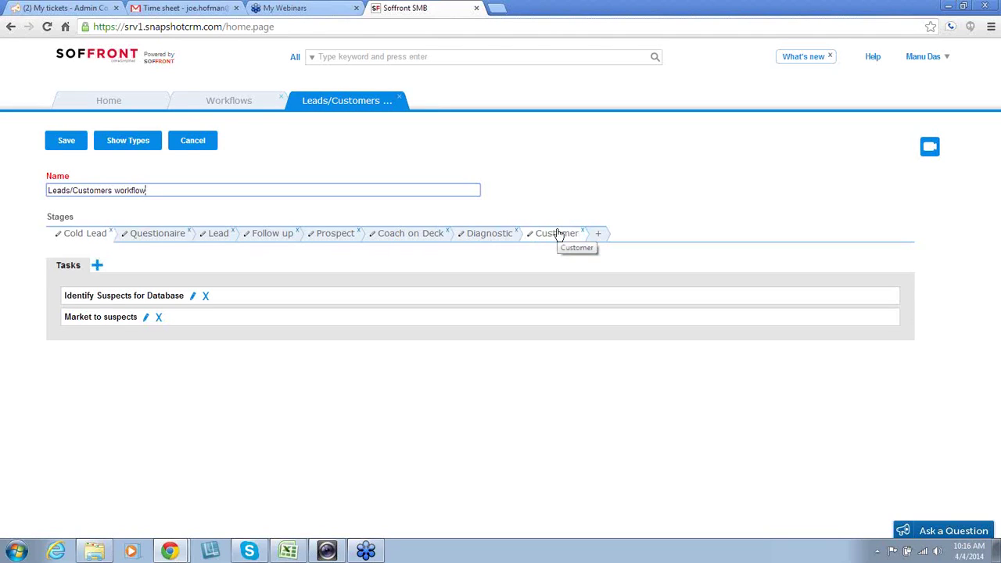
Create a new '18 day trial' stage and drag it right after Coach on Deck
click(603, 241)
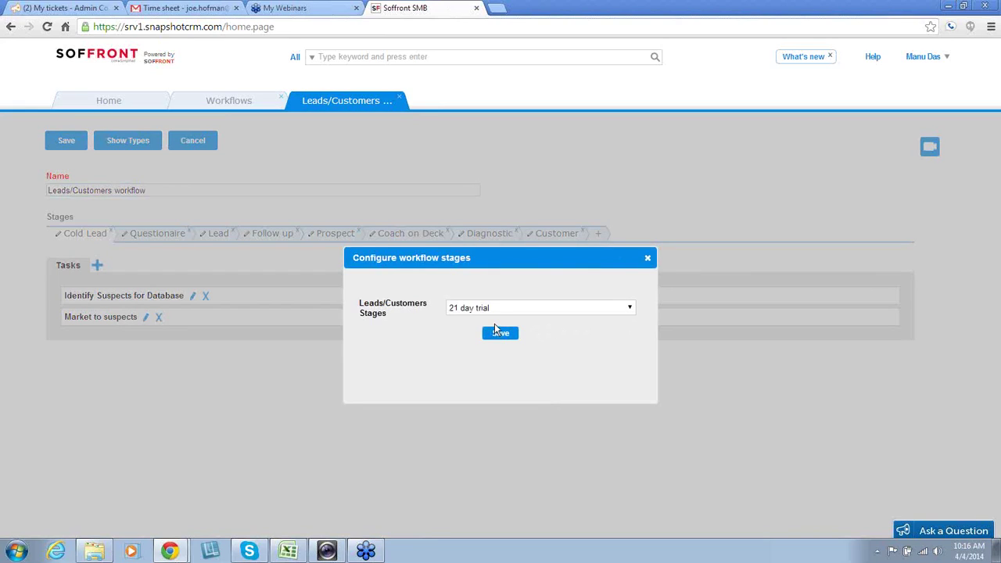
click(630, 309)
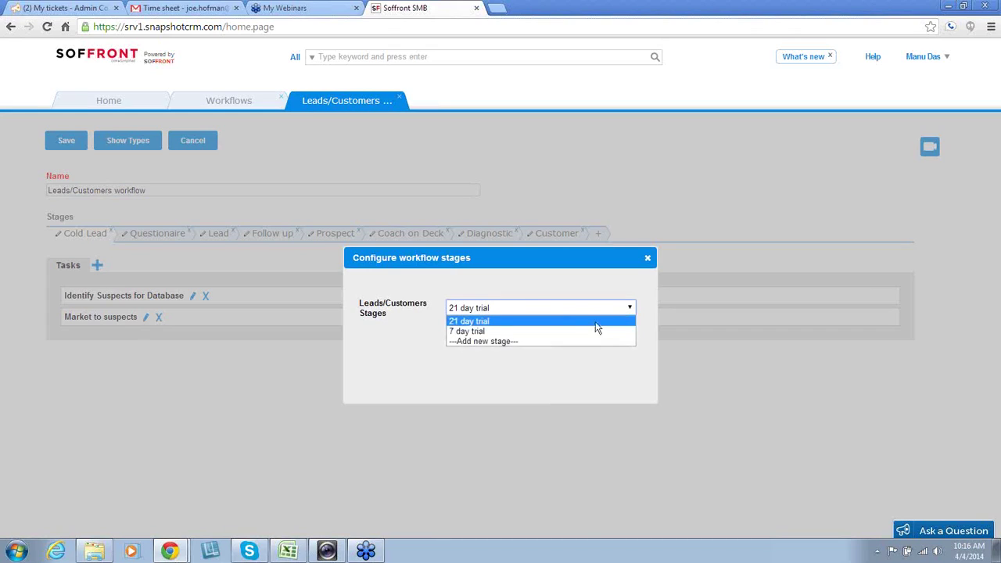
click(559, 342)
text(1)
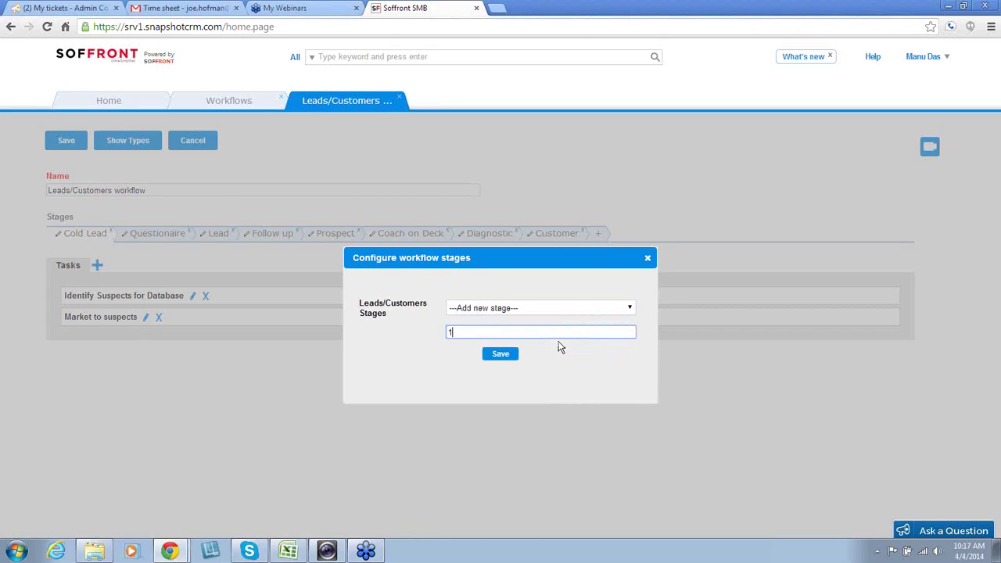
text(8 day trial)
click(503, 358)
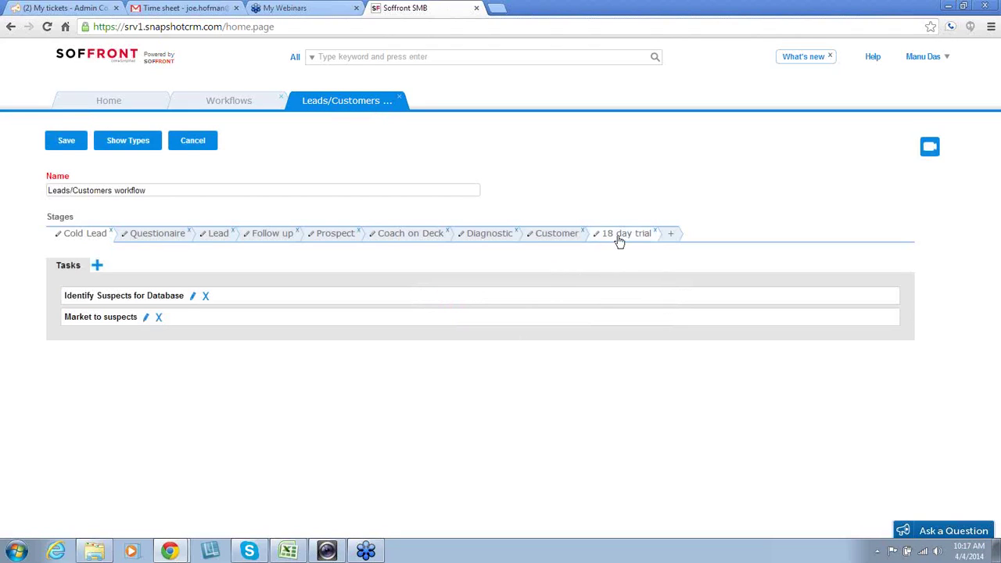
drag(620, 238, 474, 240)
drag(617, 234, 474, 238)
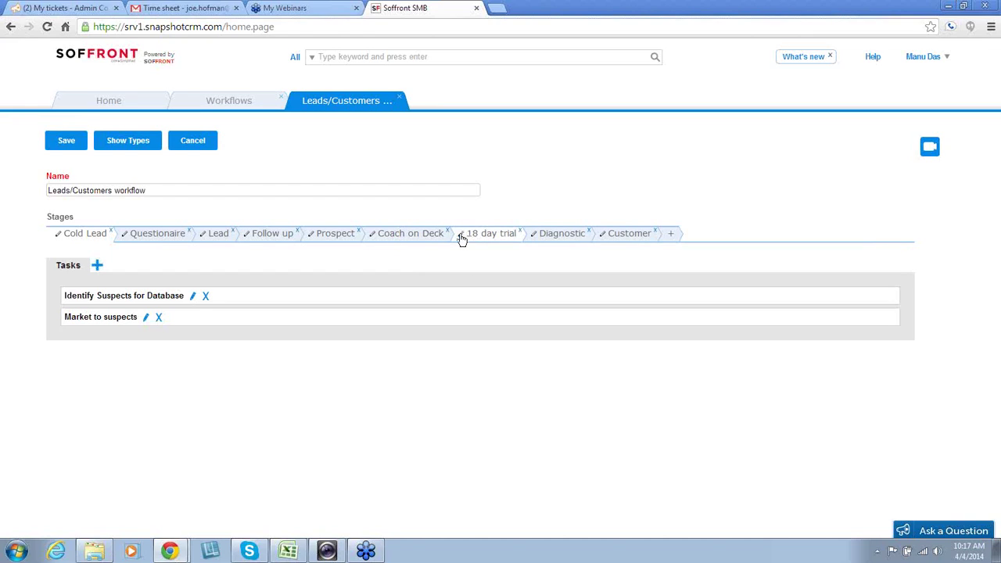
Rename the trial stage to '28 day trial', then delete it and confirm the removal
click(461, 237)
key(BackSpace)
text(289)
key(BackSpace)
key(BackSpace)
text(8 day trial)
key(Return)
click(519, 234)
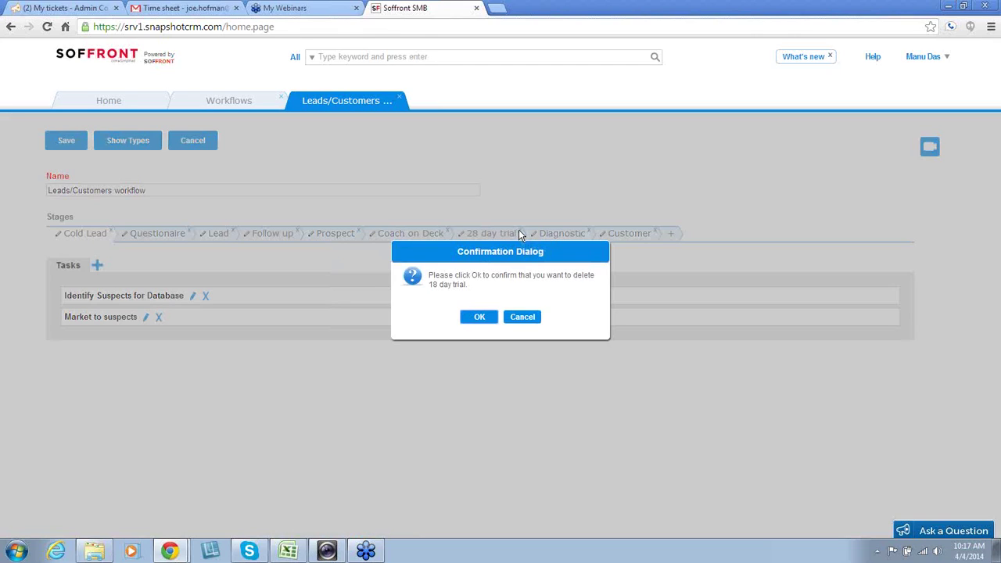
click(479, 318)
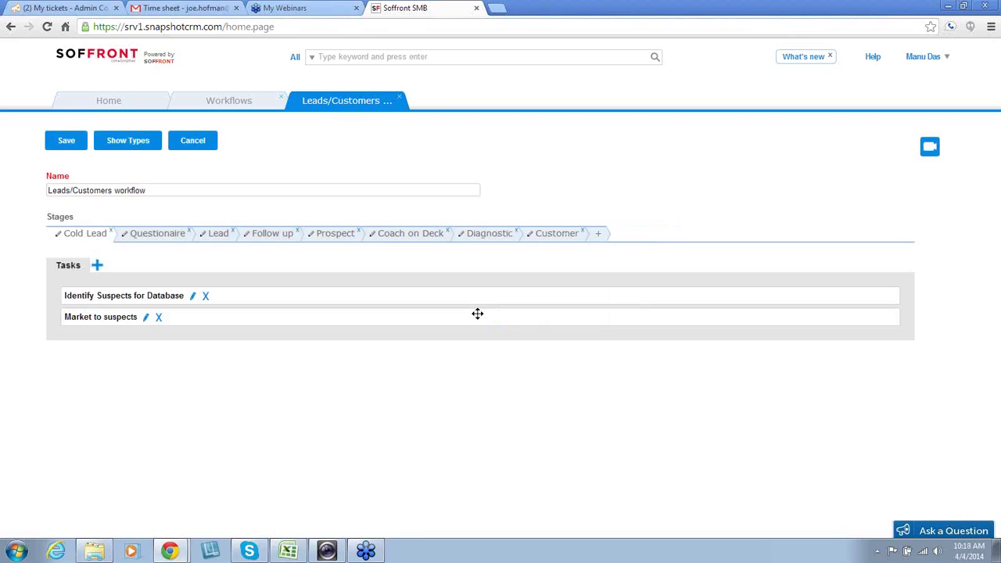
Show the Lead stage's types and add a new 'Conference' type next to Referral
click(138, 145)
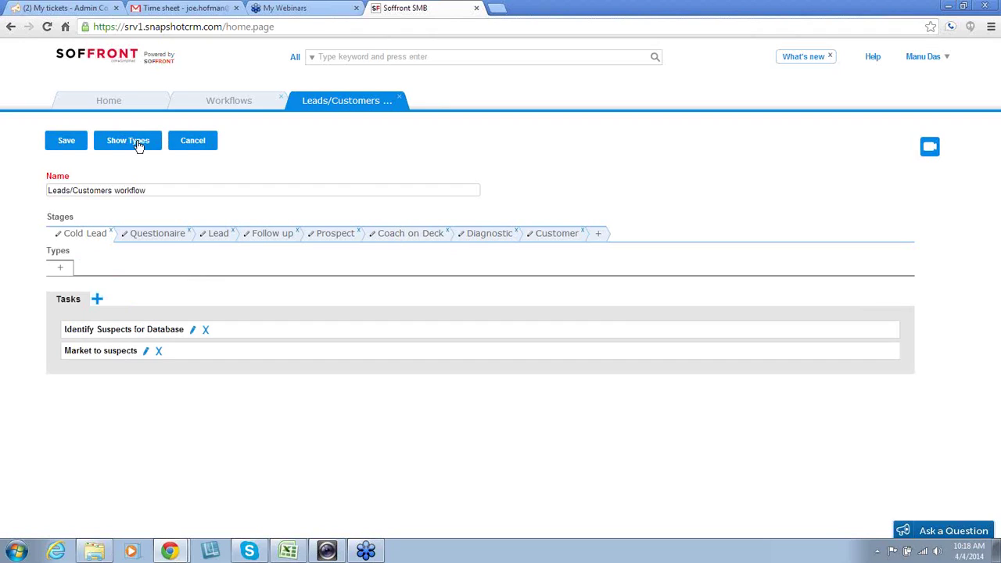
click(217, 239)
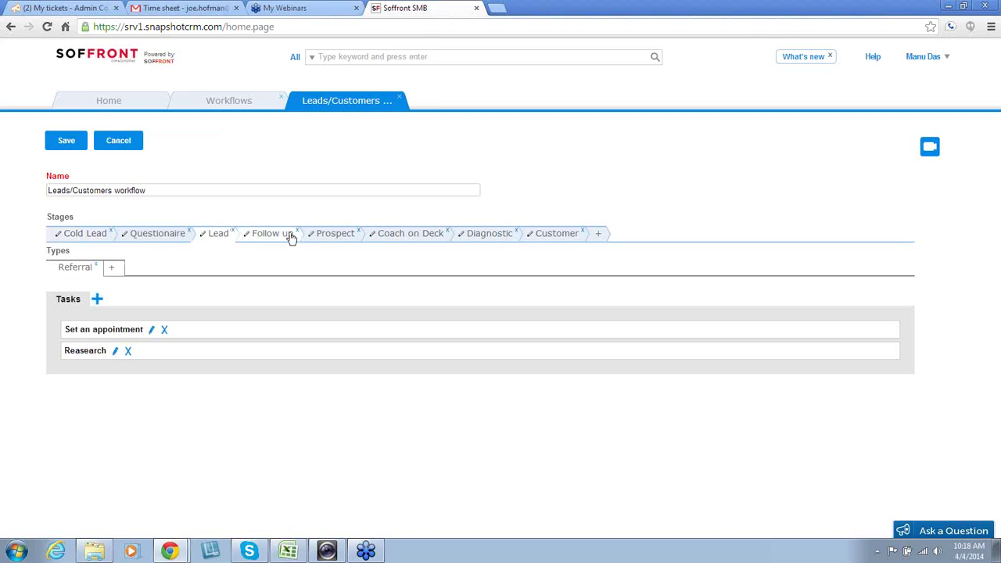
click(112, 270)
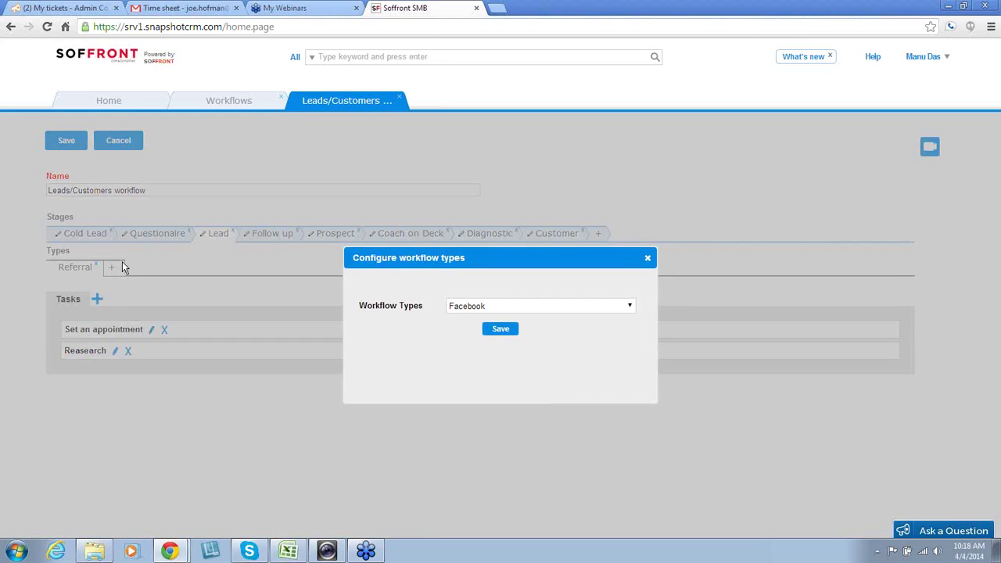
click(630, 306)
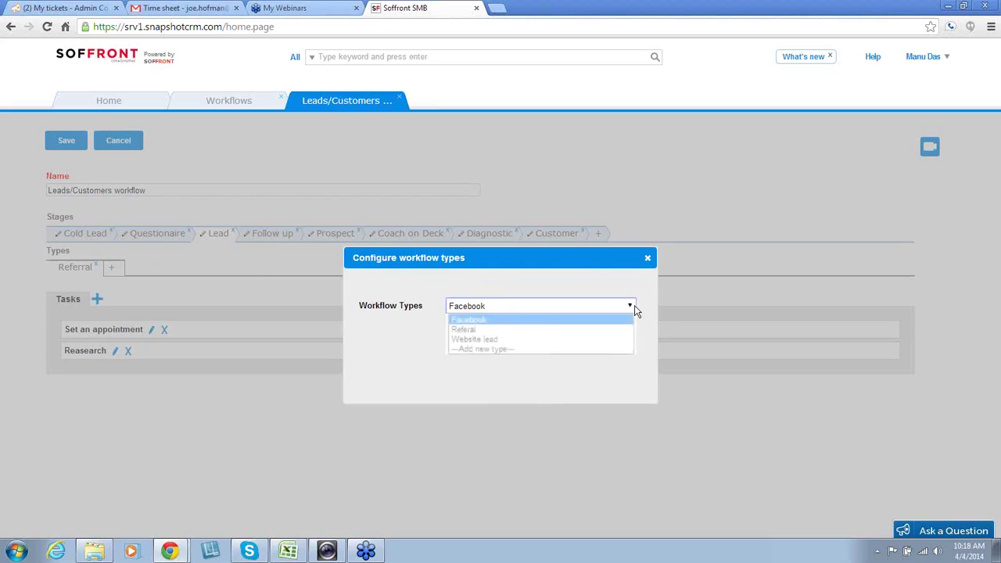
click(558, 349)
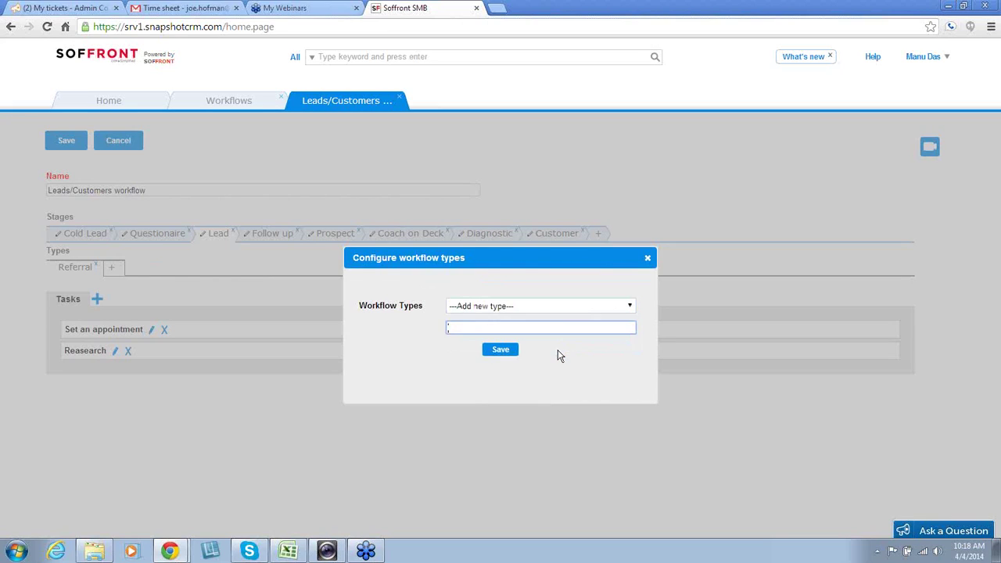
text(Confirence)
click(500, 352)
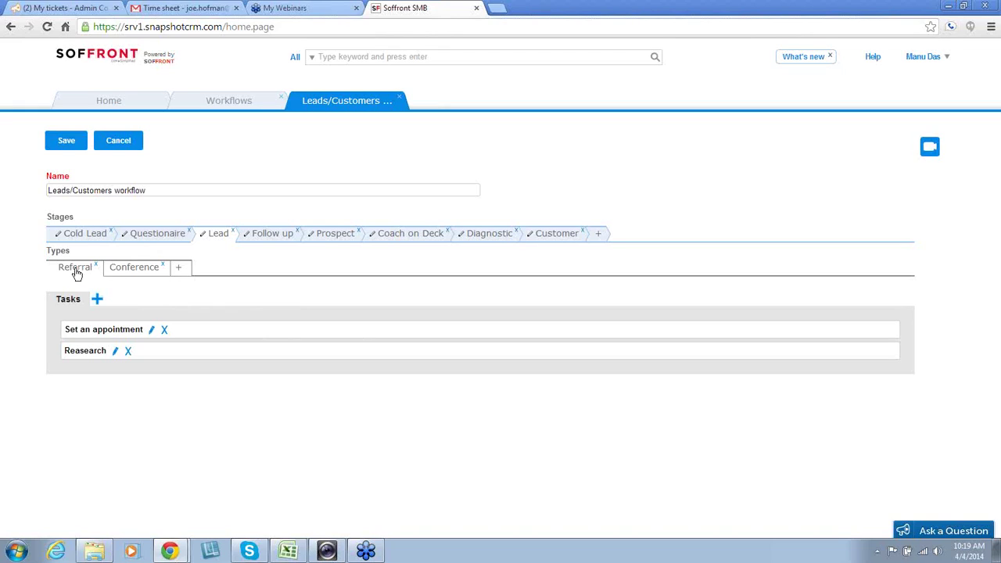
Add a new 'Research' type and drag it in front of Referral and Conference
click(178, 269)
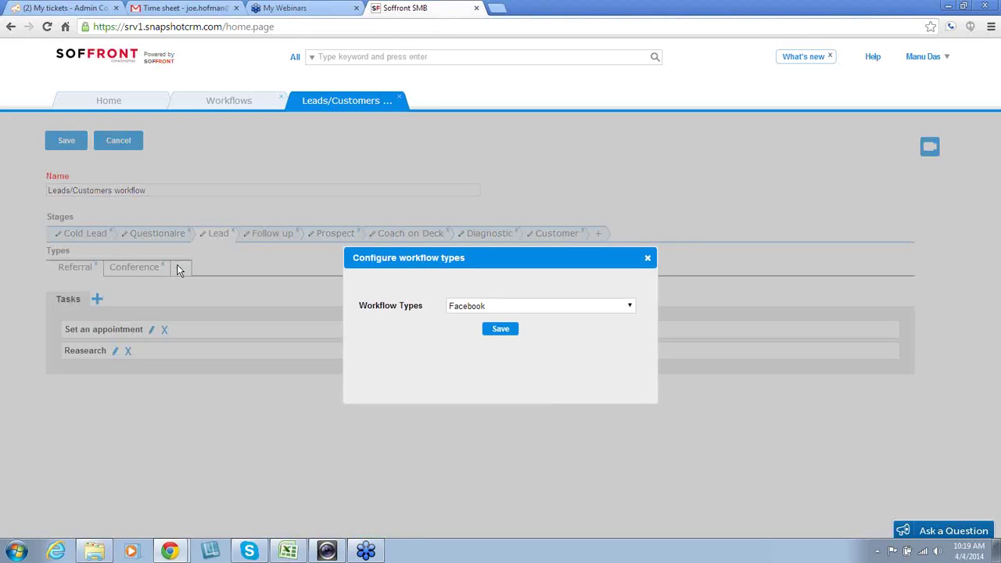
click(632, 311)
click(597, 319)
click(632, 309)
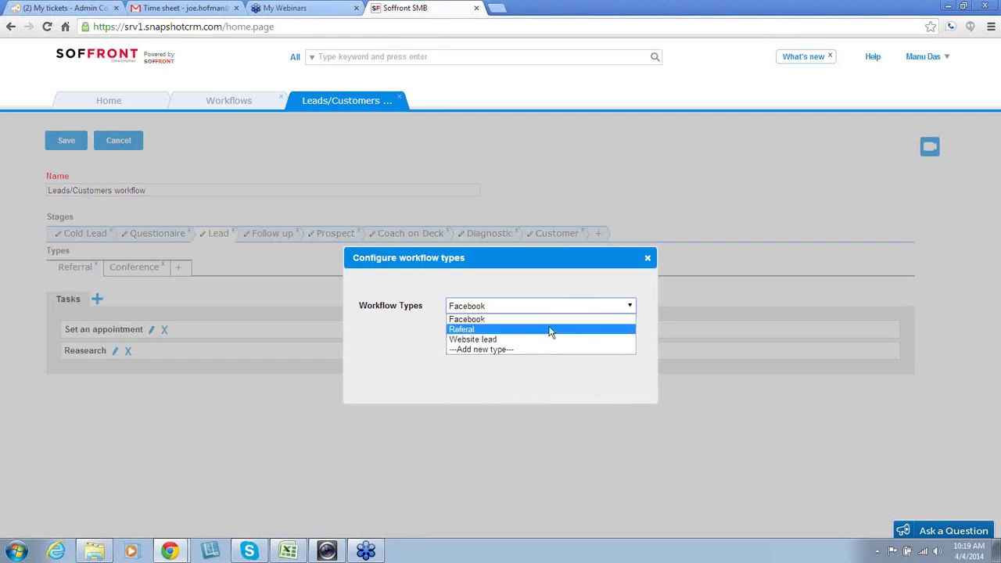
click(513, 349)
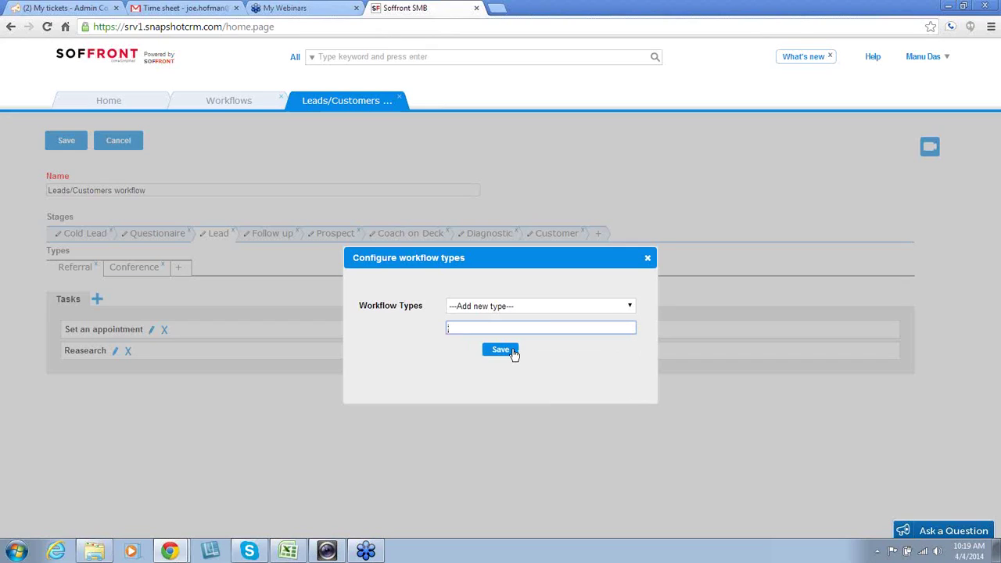
text(Reseac)
key(BackSpace)
text(rch)
click(500, 352)
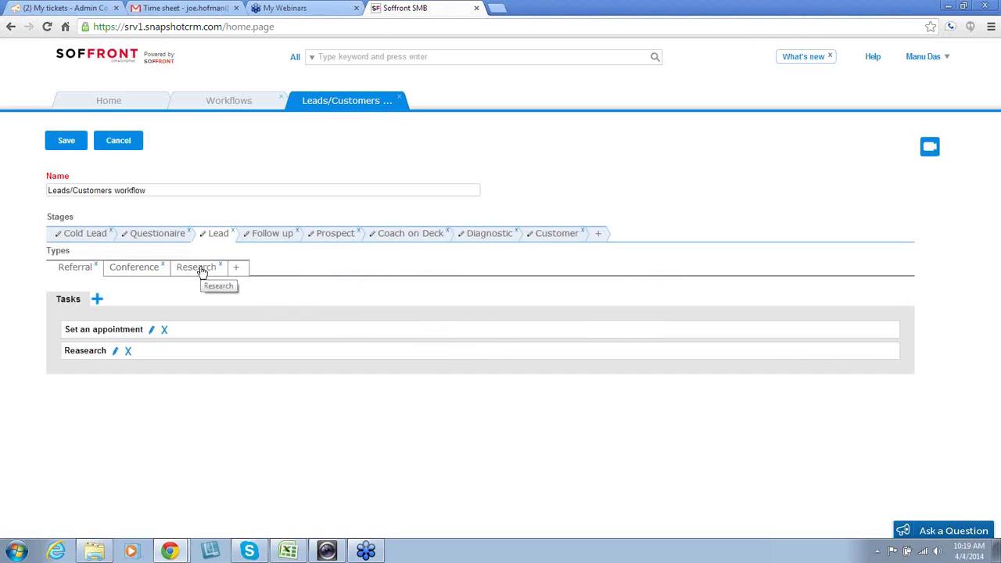
drag(201, 270, 58, 273)
drag(179, 268, 76, 270)
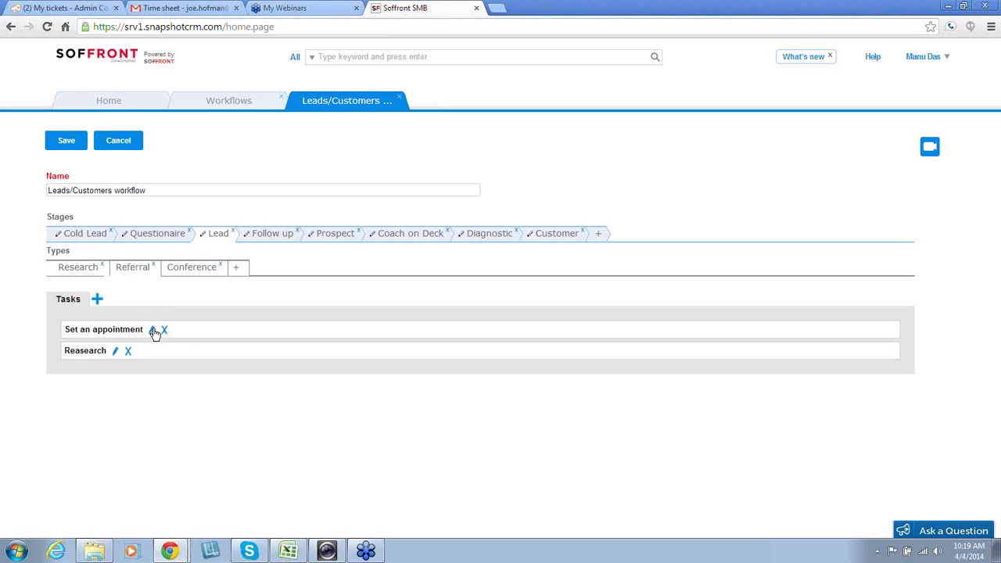
Rename the first task to 'Set an phone appointment' and save the Leads/Customers workflow
click(153, 331)
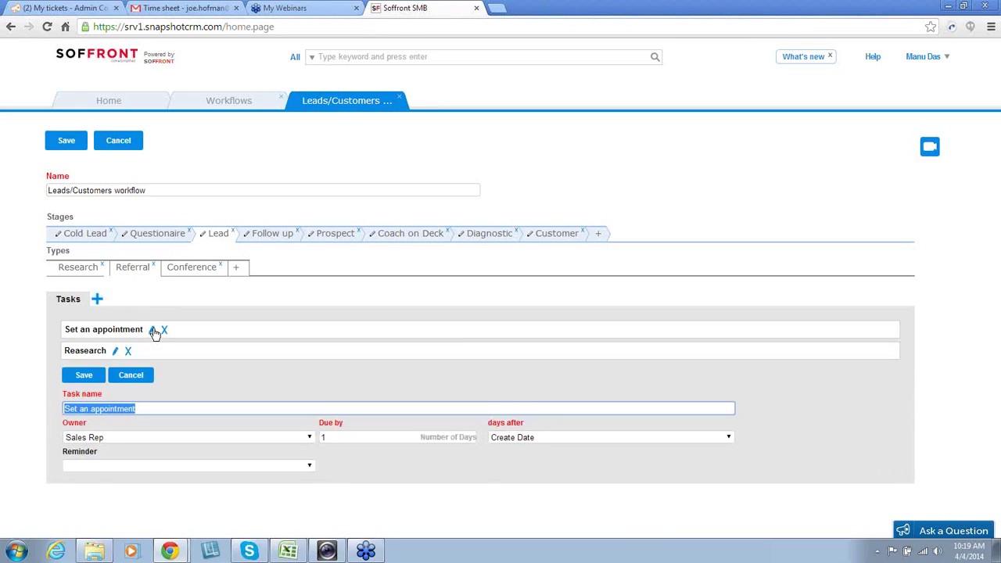
click(91, 409)
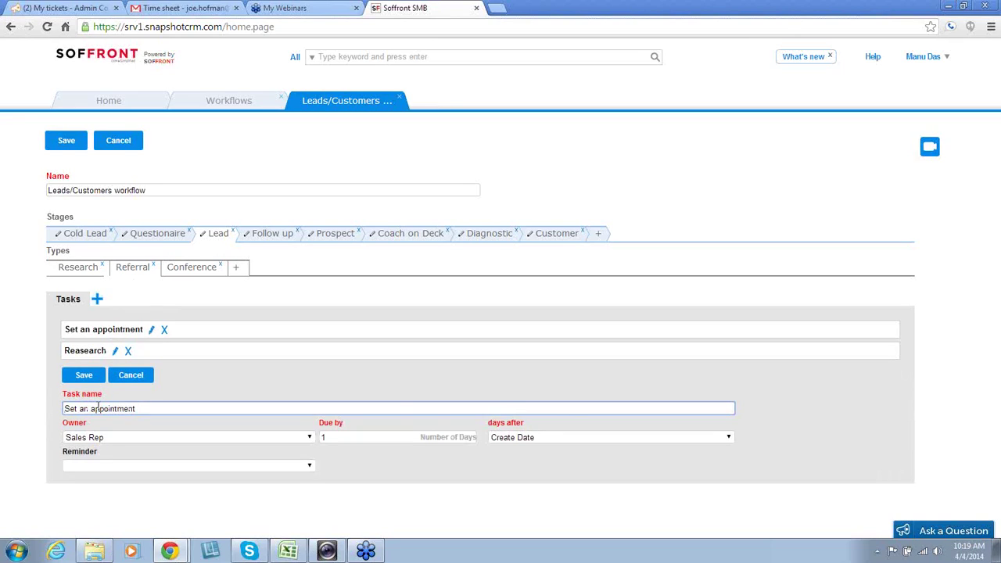
text(ple)
text(ne)
click(85, 375)
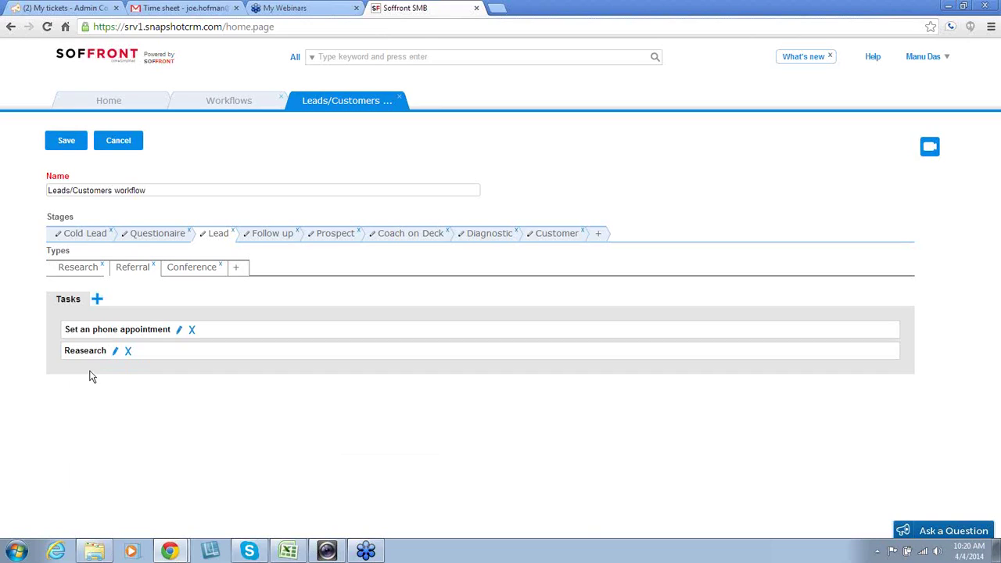
click(68, 142)
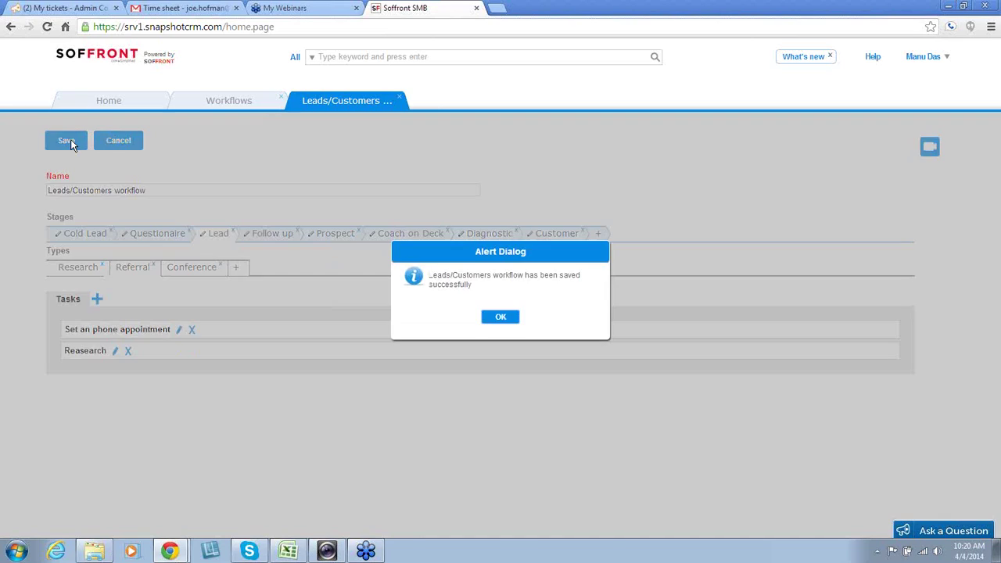
click(500, 318)
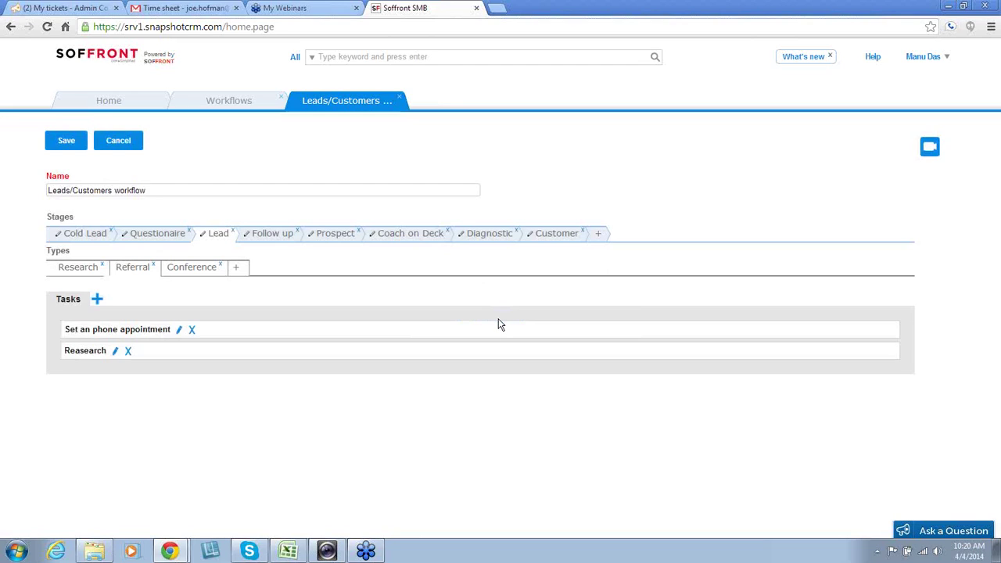
Convert the NCR lead from Lead to Follow up with Apply Workflow enabled
click(143, 104)
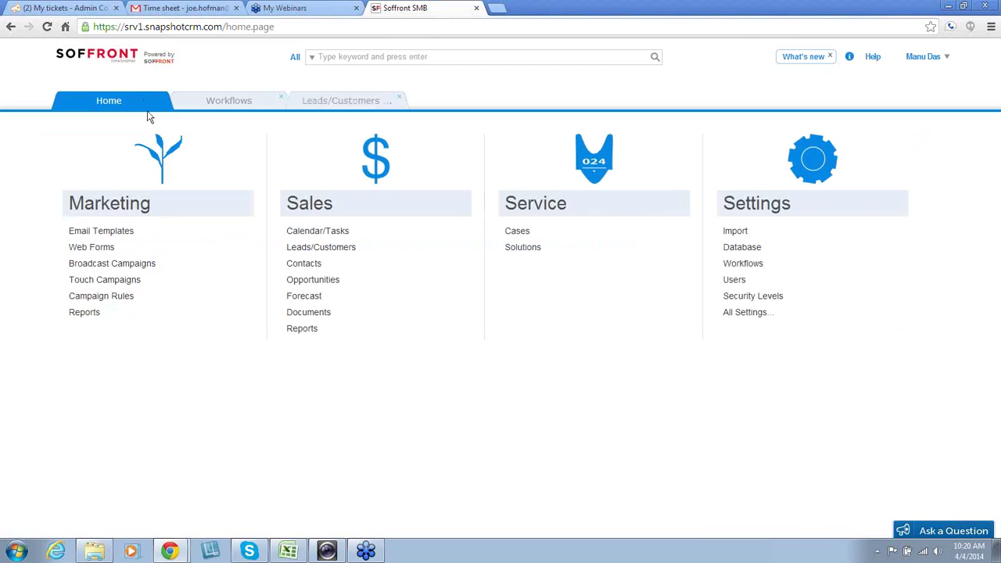
click(344, 250)
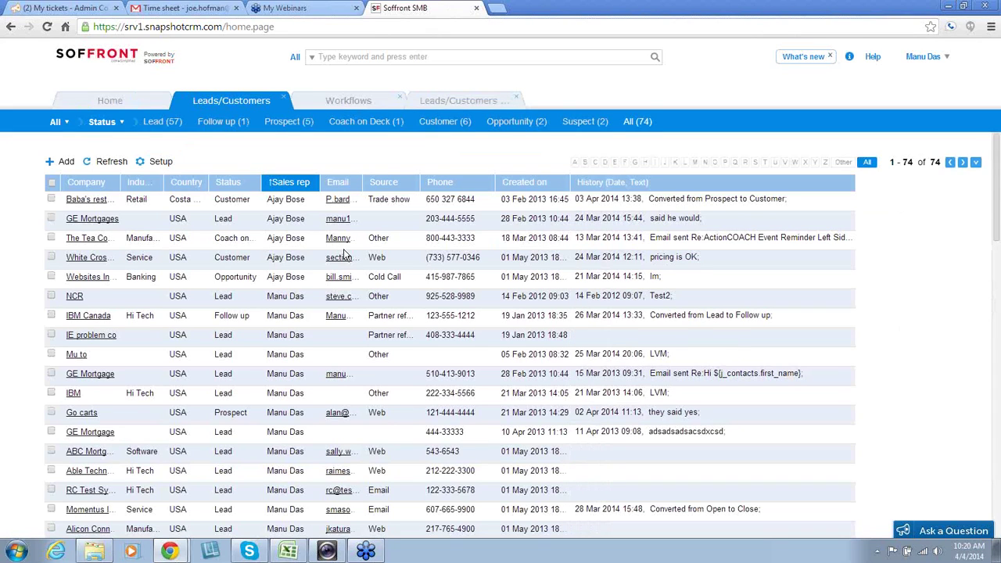
click(50, 297)
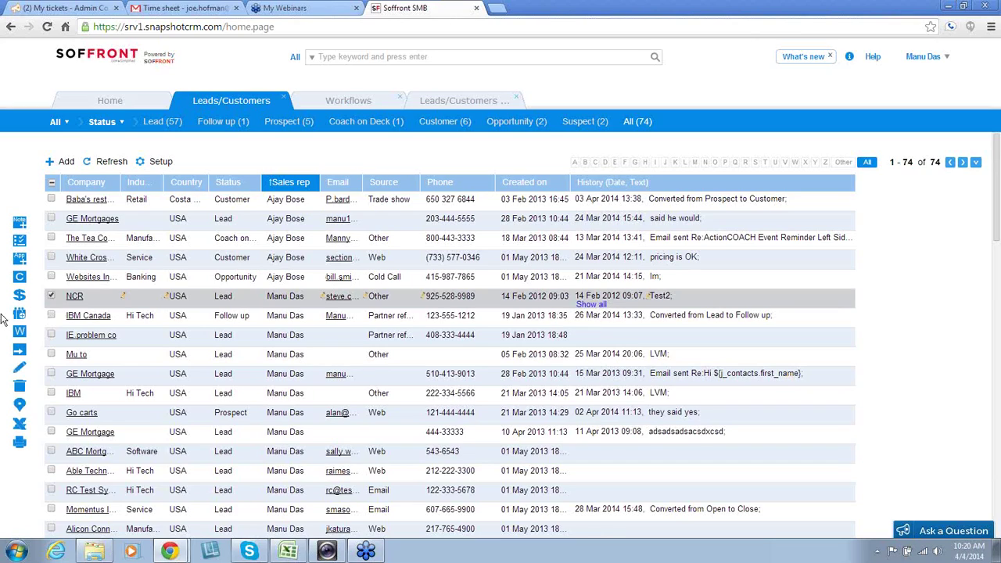
click(21, 277)
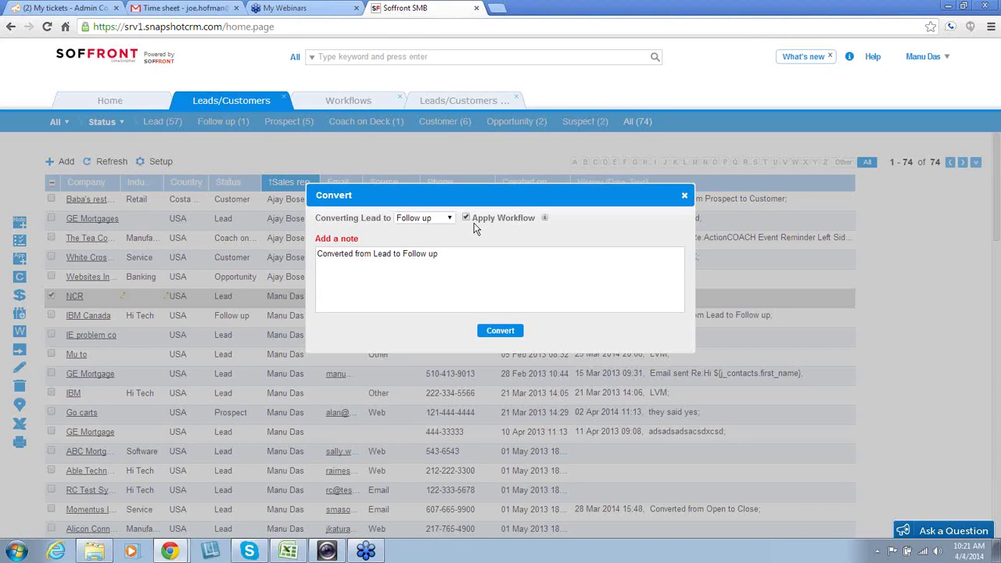
click(491, 339)
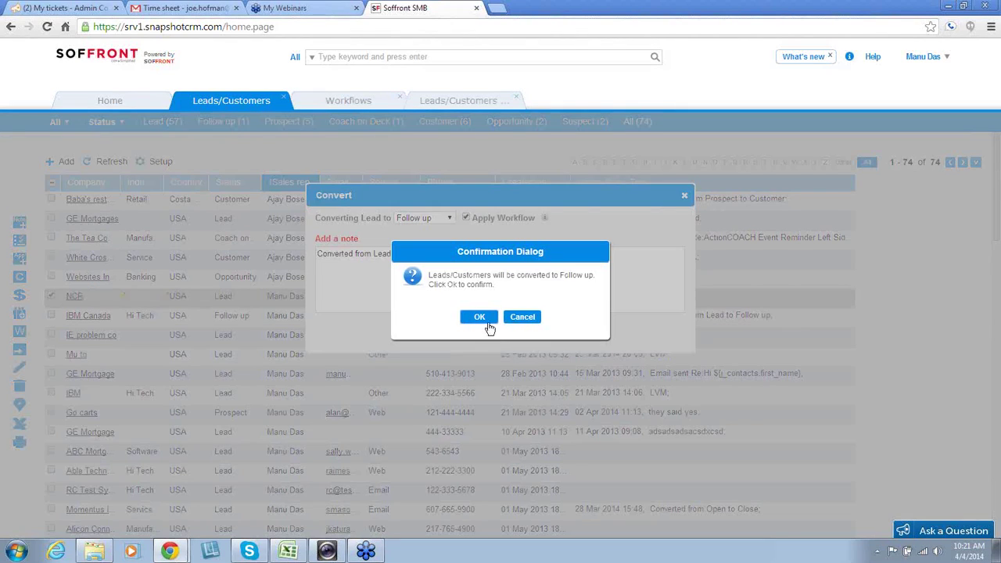
click(480, 317)
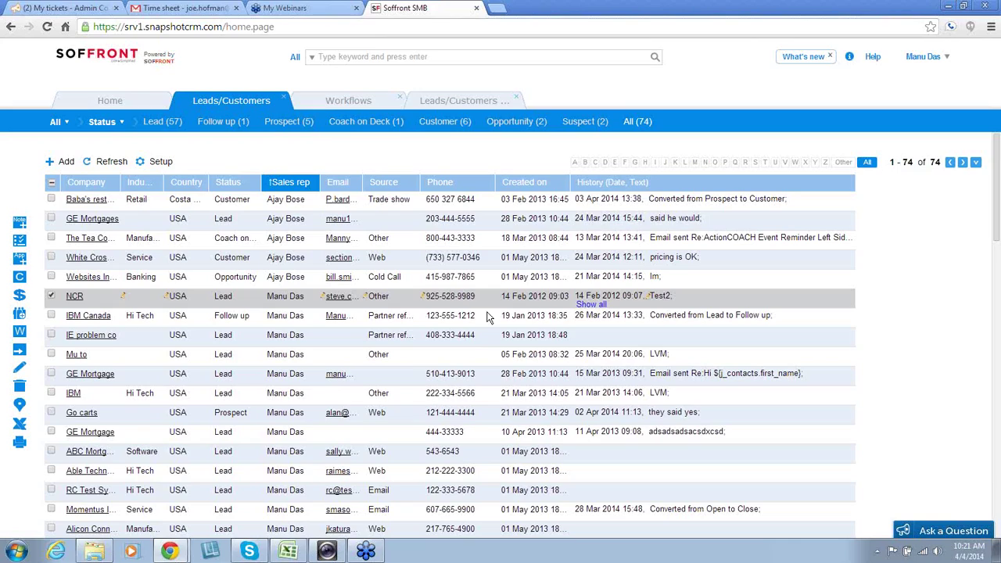
Go to Settings > Workflows and open the Opportunity workflow
click(108, 101)
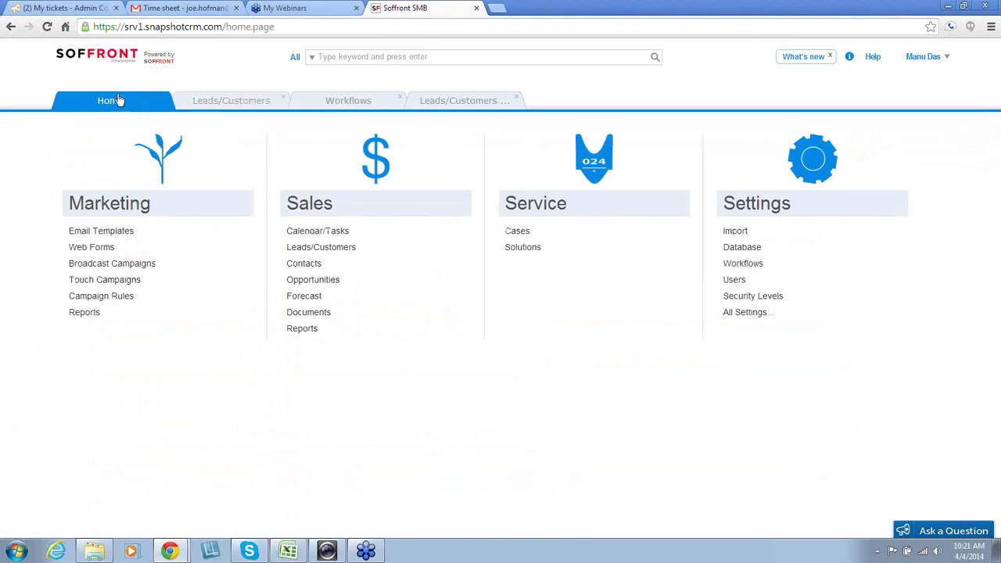
click(744, 264)
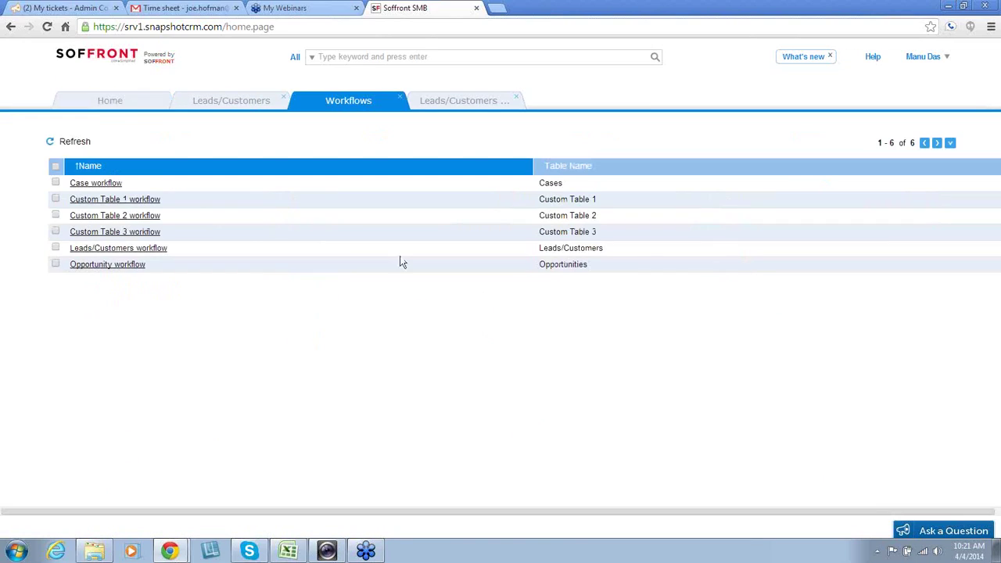
click(99, 266)
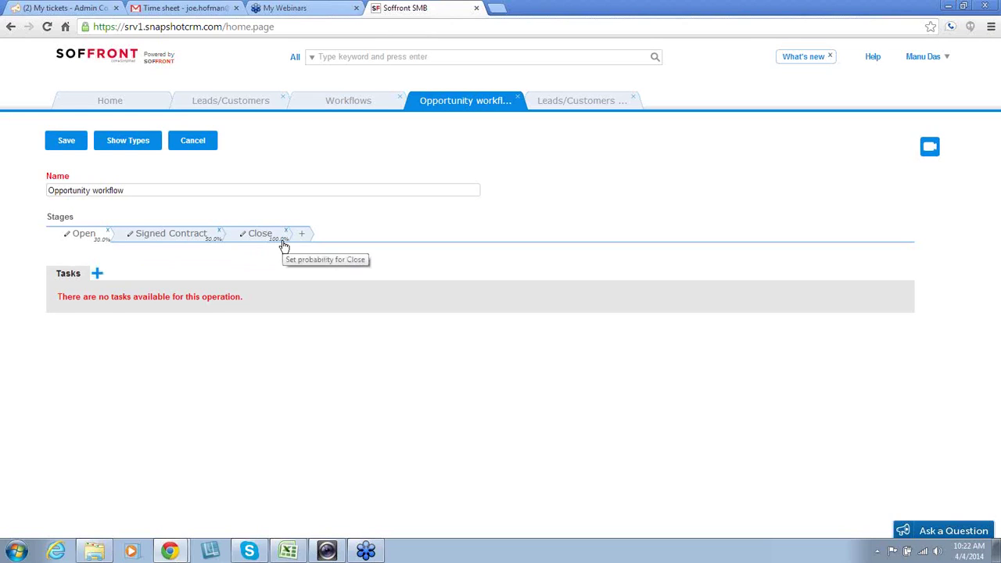
Change the Signed Contract stage probability from 50.0 to 60.0 and save
click(212, 239)
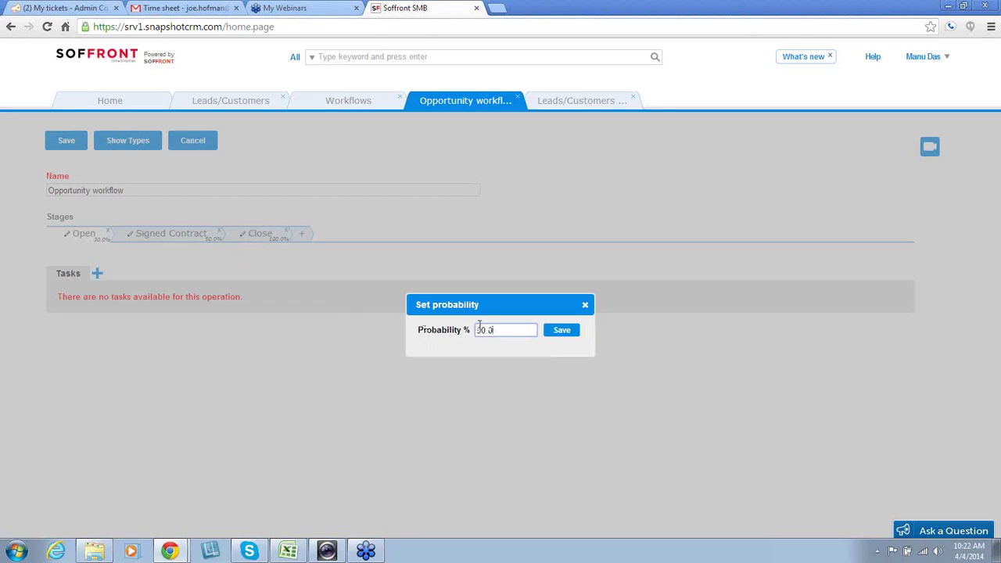
drag(477, 327, 483, 324)
text(6)
click(563, 332)
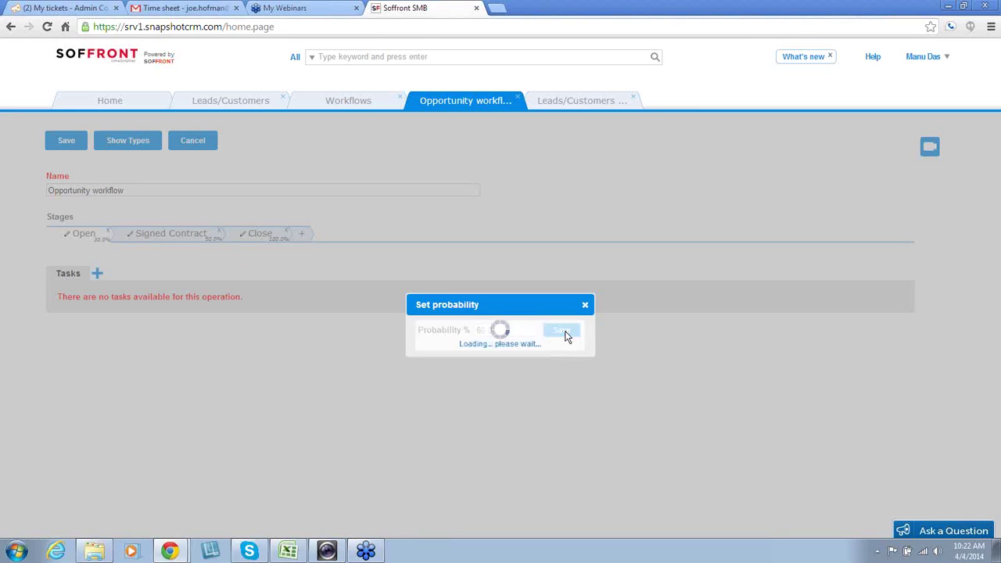